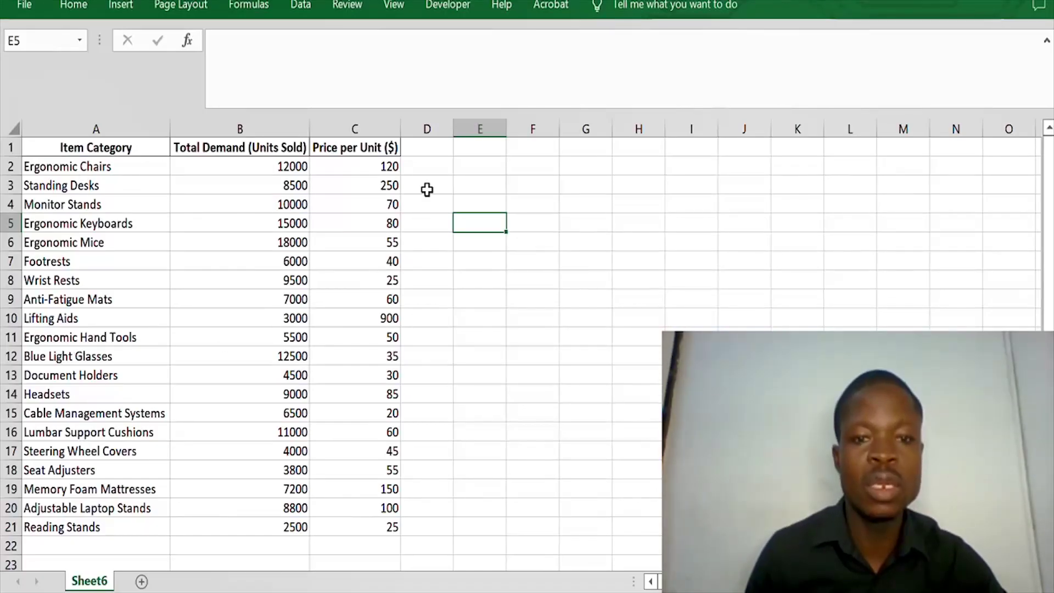
Multiply total demand by price per unit for Ergonomic Chairs in D2 with the formula =B2*C2
{"action": "left_click", "coordinate": [433, 163]}
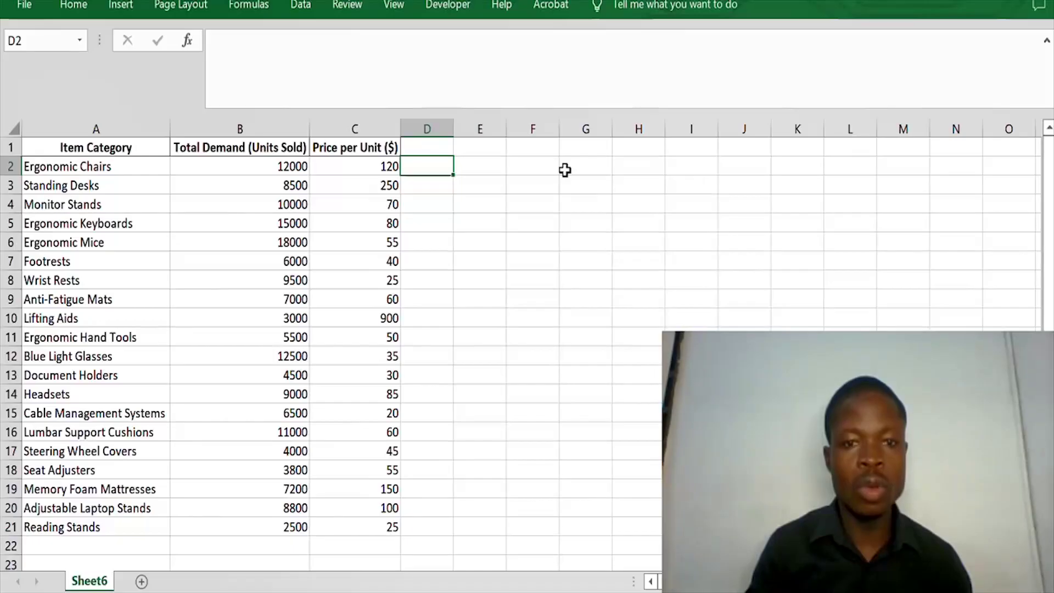
{"action": "type", "text": "="}
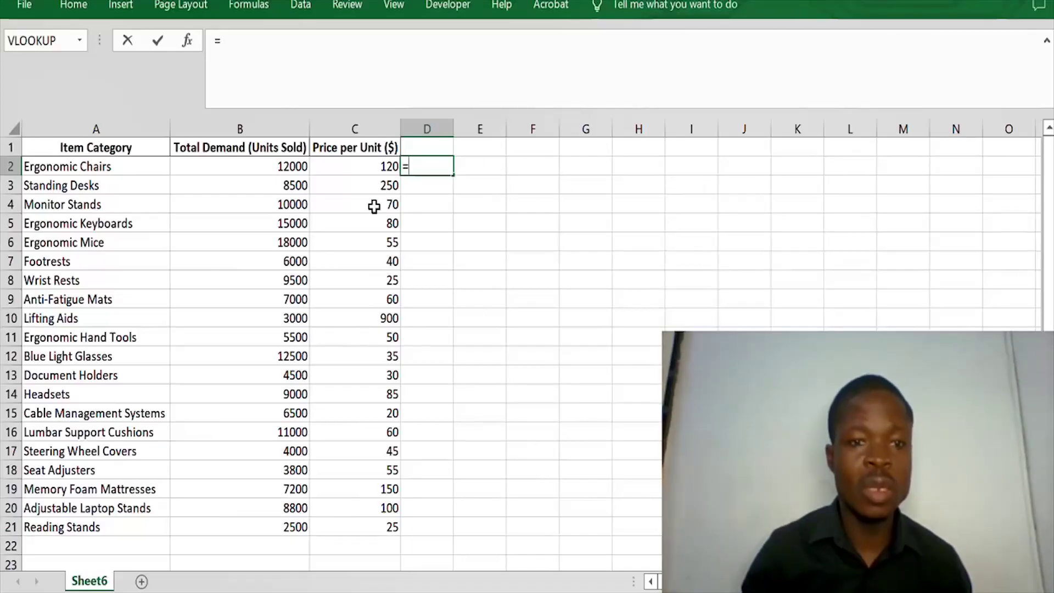
{"action": "left_click", "coordinate": [258, 167]}
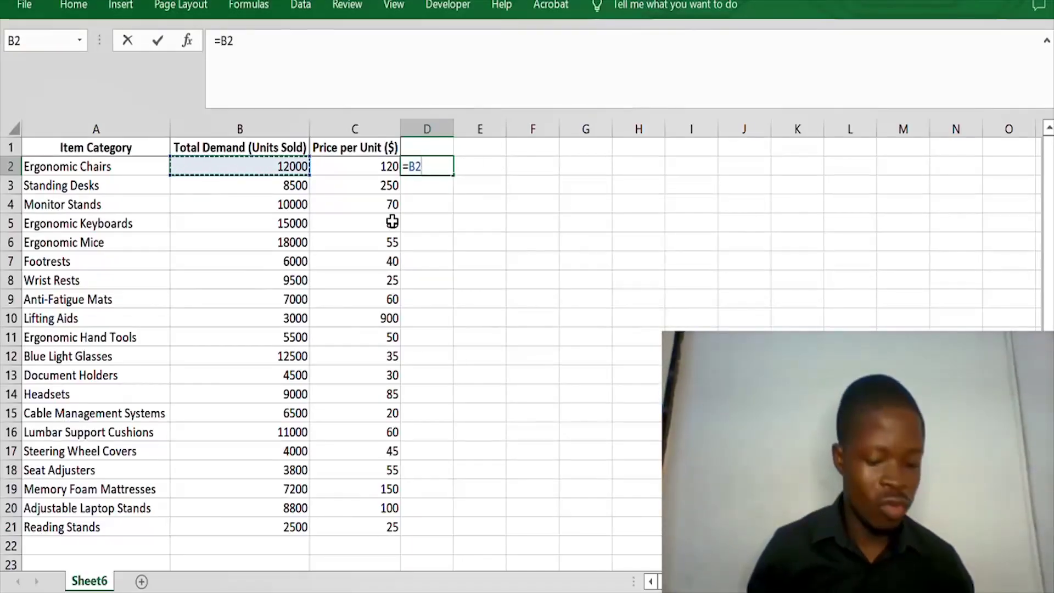
{"action": "type", "text": "*"}
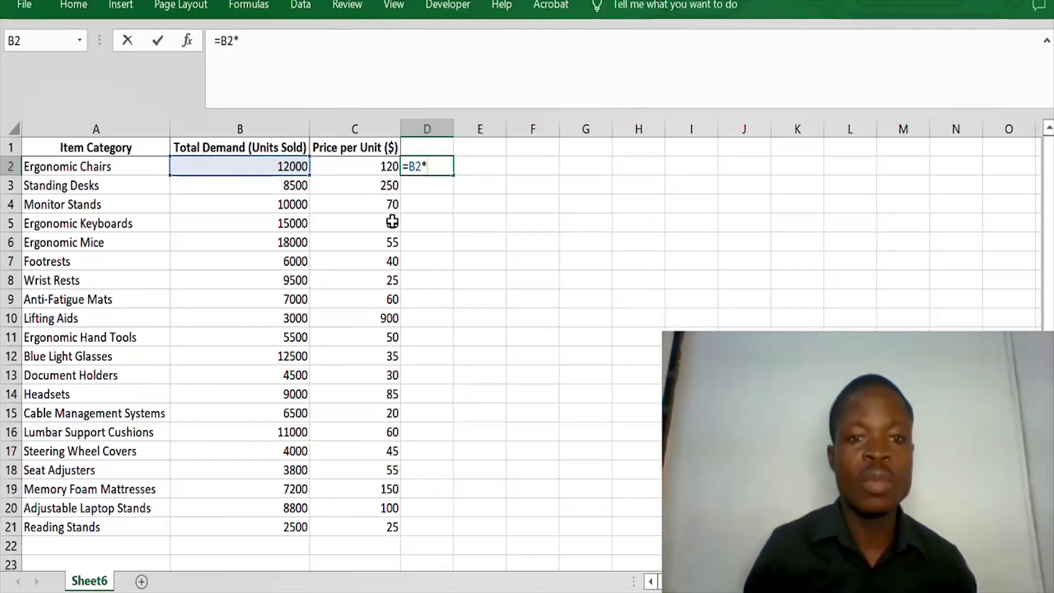
{"action": "left_click", "coordinate": [365, 166]}
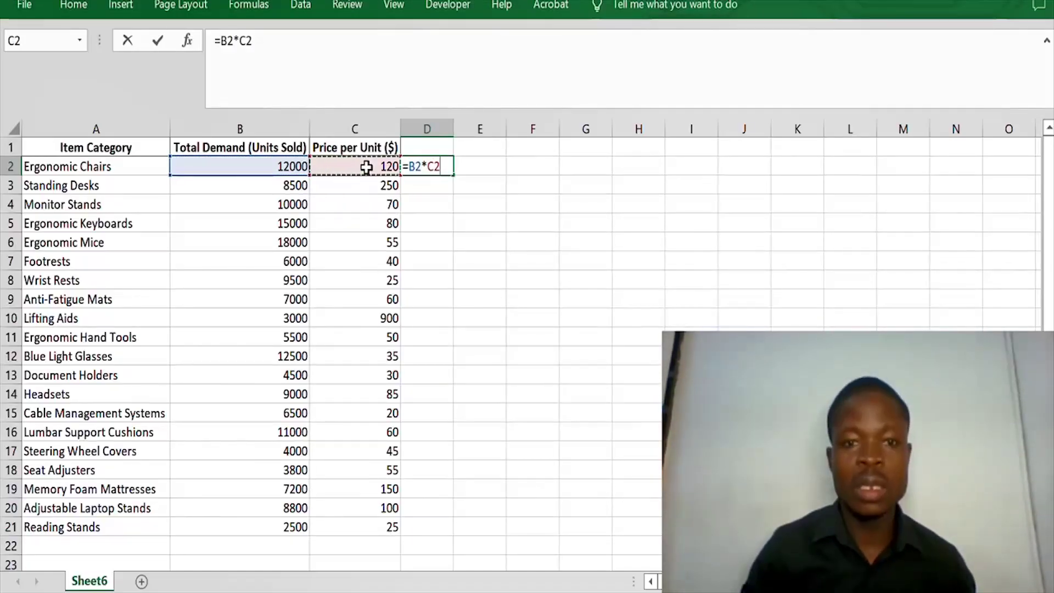
{"action": "key", "text": "Return"}
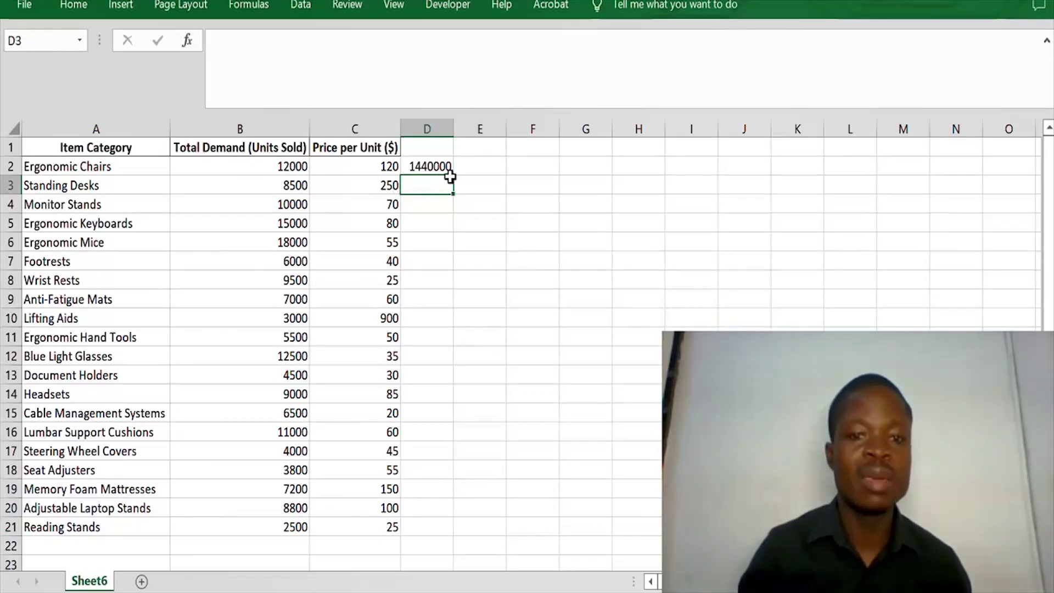
Fill the D2 multiplication formula down to D21 and check the copied formulas in D3 and D4
{"action": "left_click", "coordinate": [428, 162]}
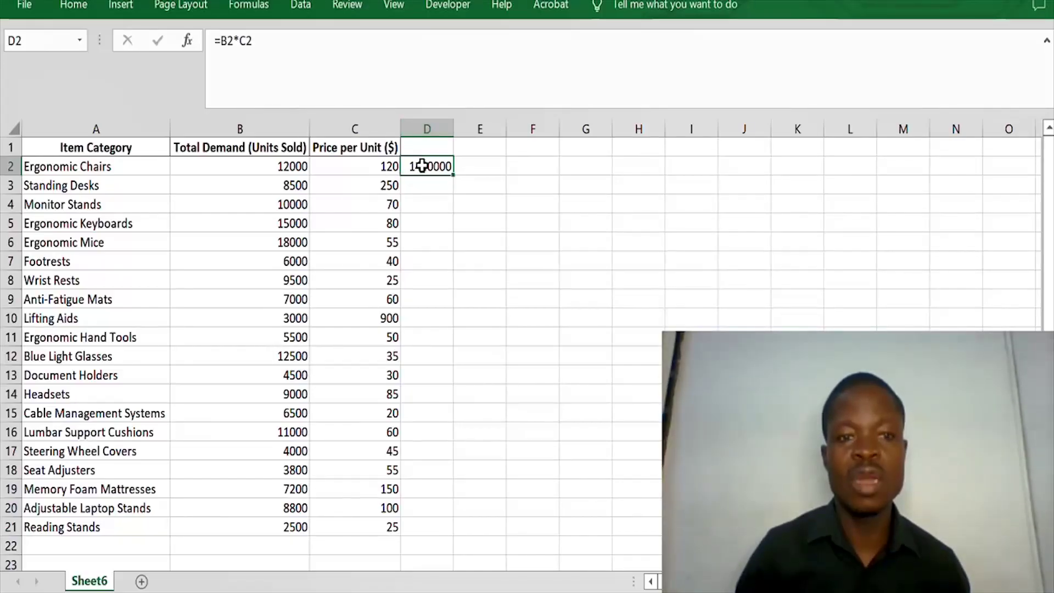
{"action": "left_click", "coordinate": [280, 166]}
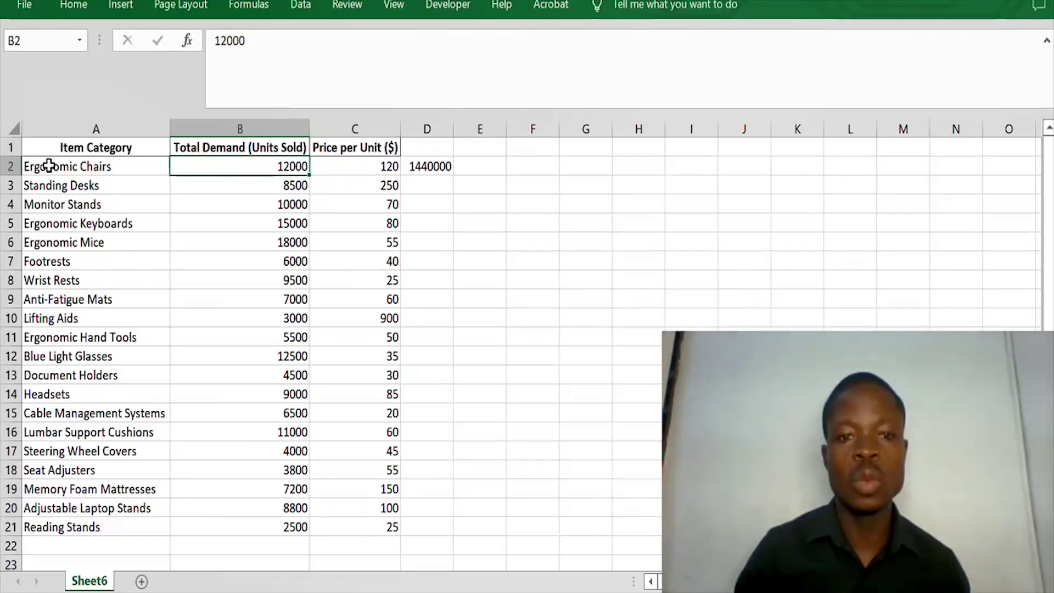
{"action": "left_click", "coordinate": [417, 162]}
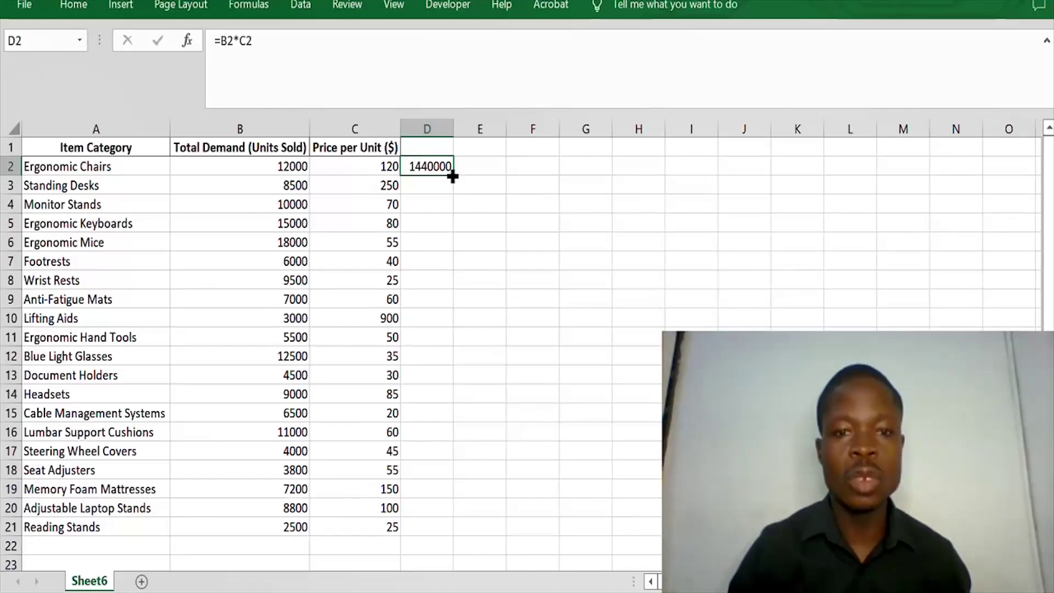
{"action": "double_click", "coordinate": [452, 176]}
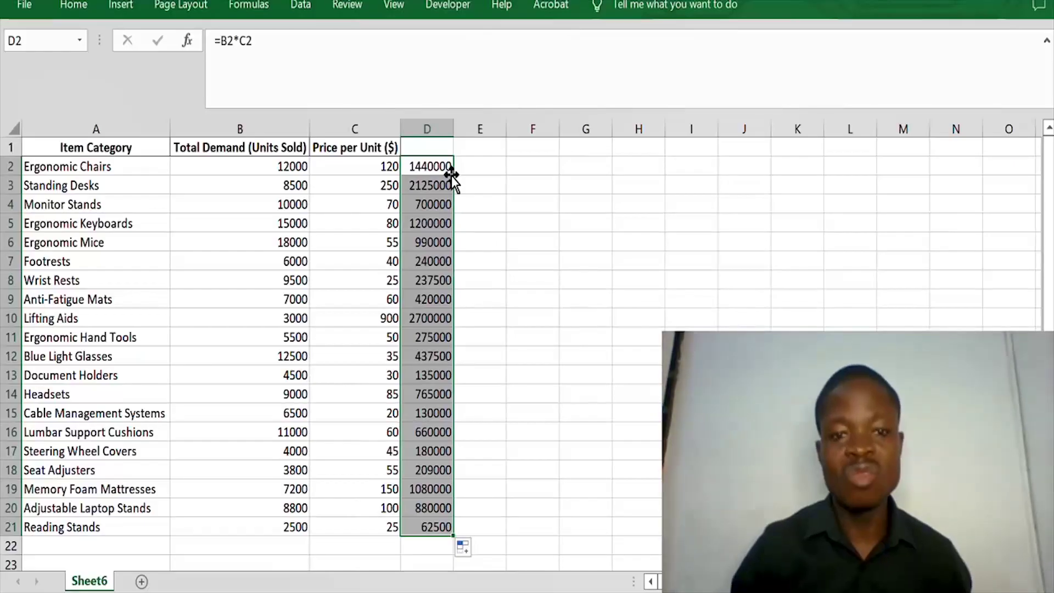
{"action": "left_click", "coordinate": [431, 180]}
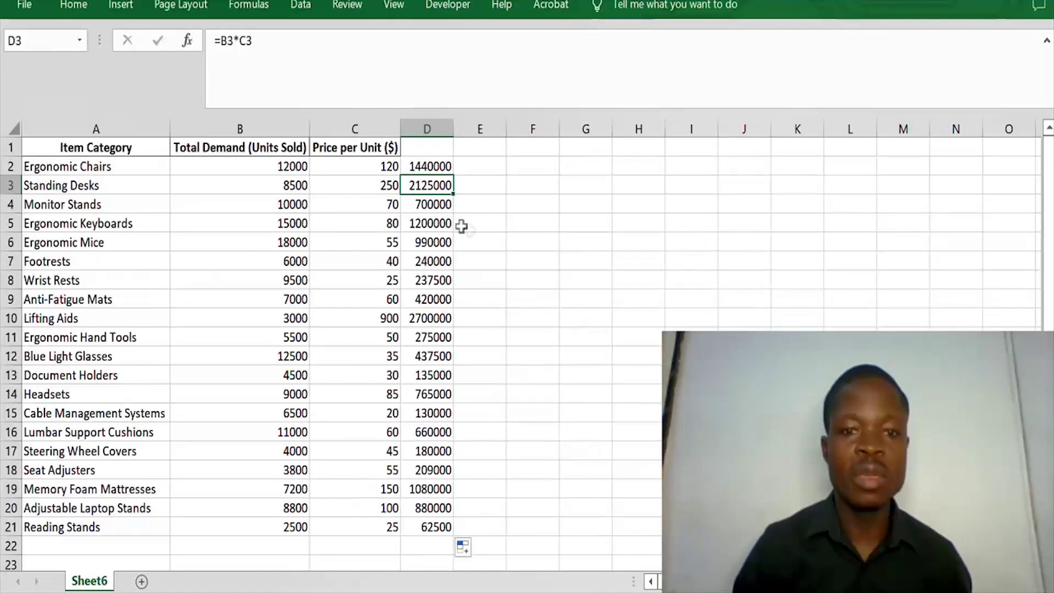
{"action": "left_click", "coordinate": [437, 204]}
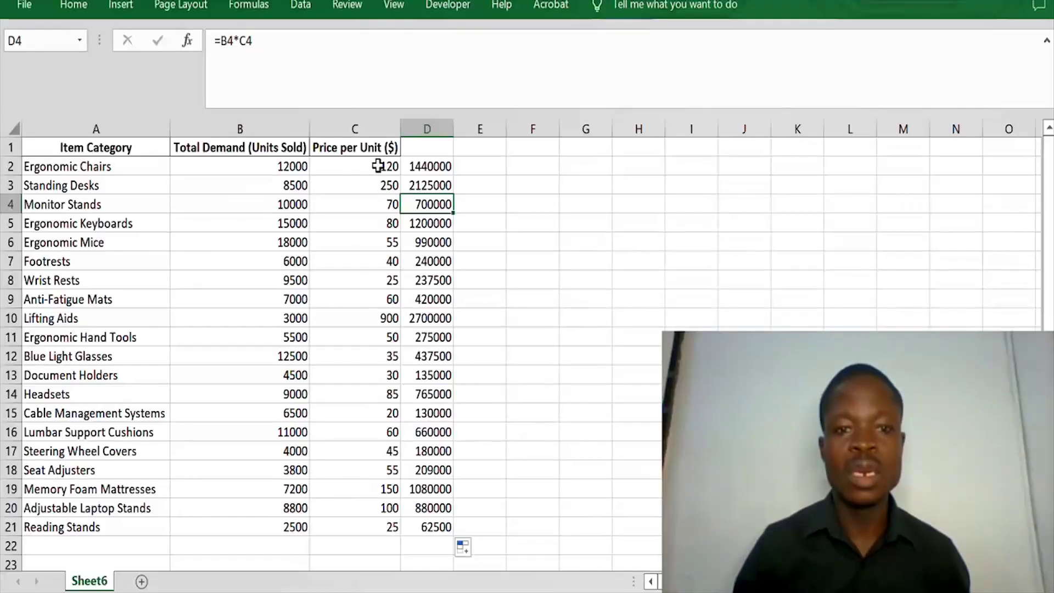
Enter 5000 in F2 and add it to the Ergonomic Chairs result in E2 with the formula =D2+F2
{"action": "left_click", "coordinate": [520, 171]}
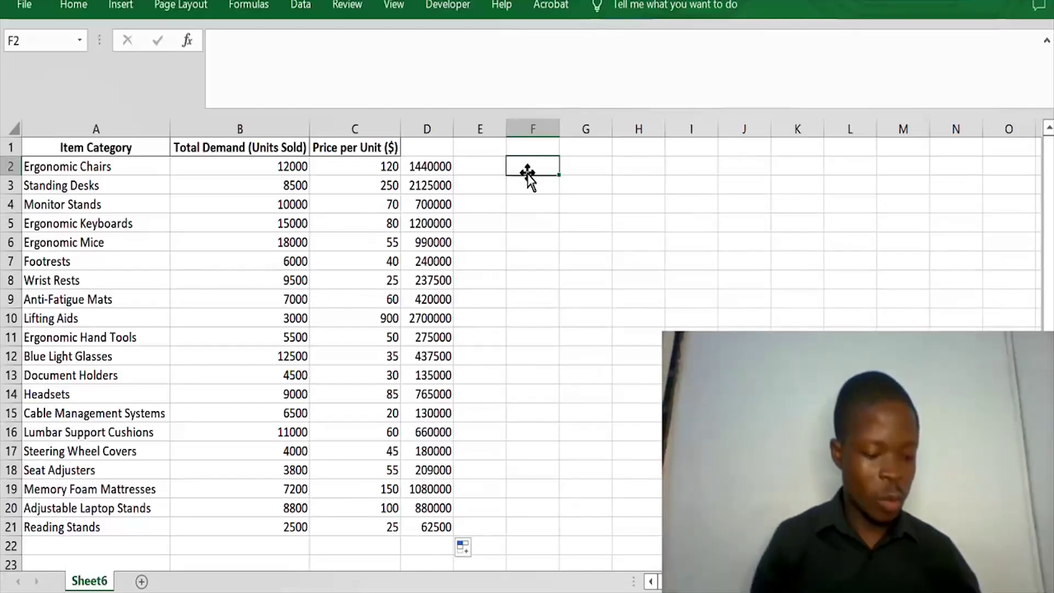
{"action": "type", "text": "5000"}
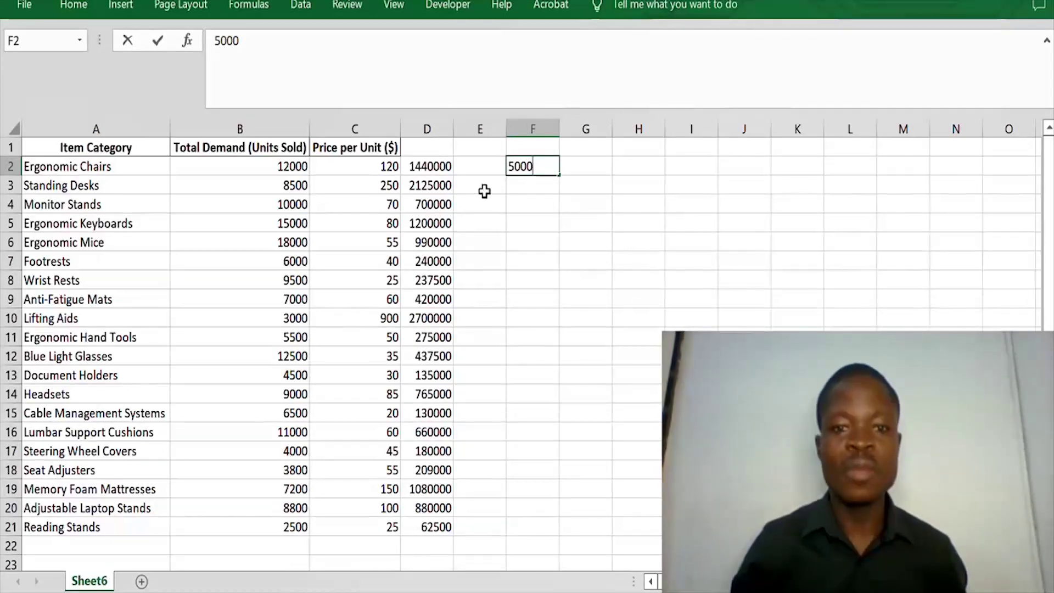
{"action": "left_click", "coordinate": [483, 169]}
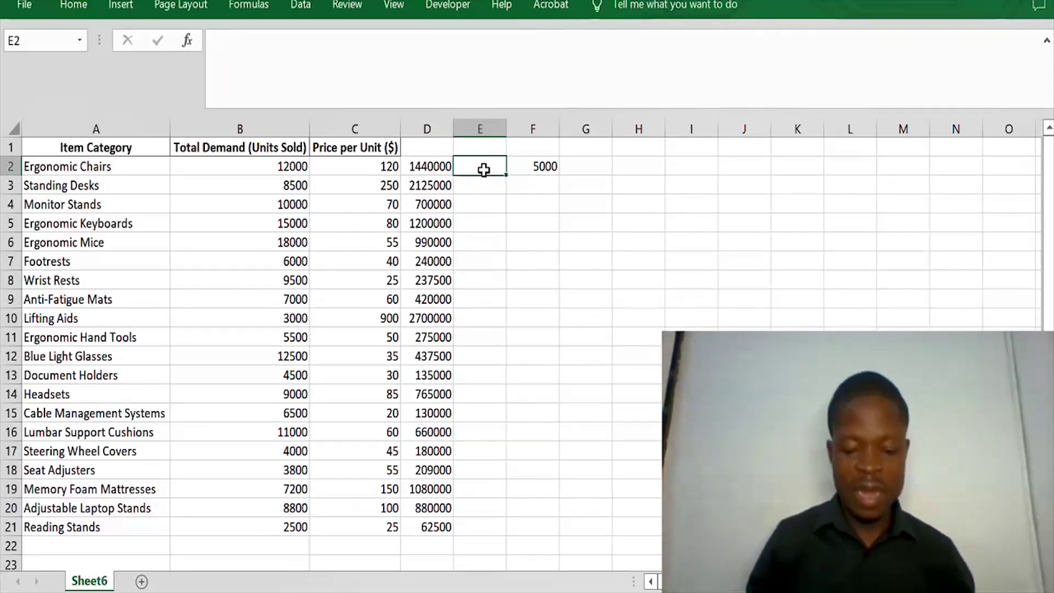
{"action": "type", "text": "="}
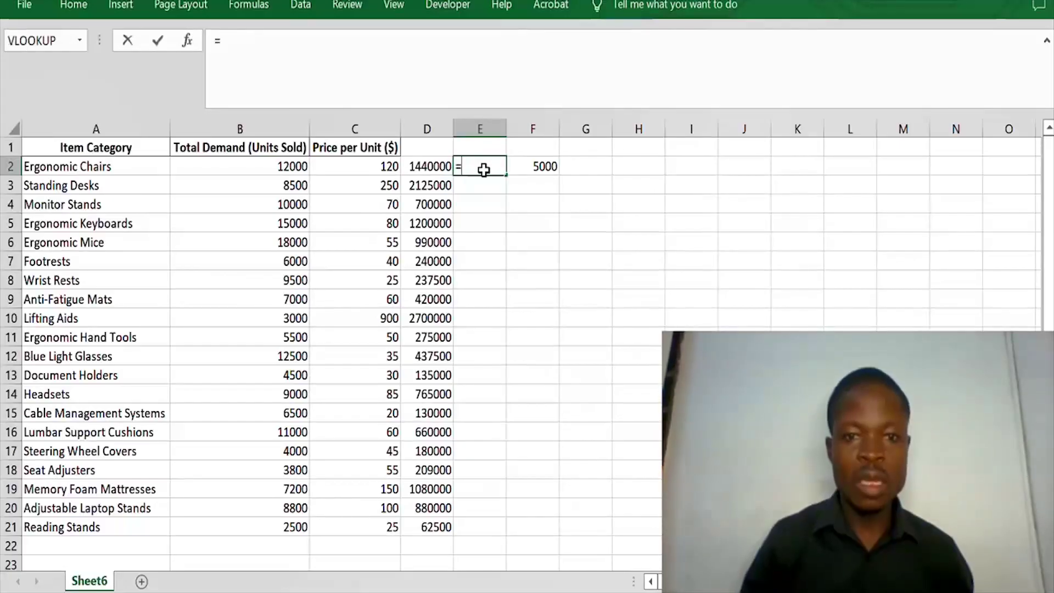
{"action": "left_click", "coordinate": [432, 166]}
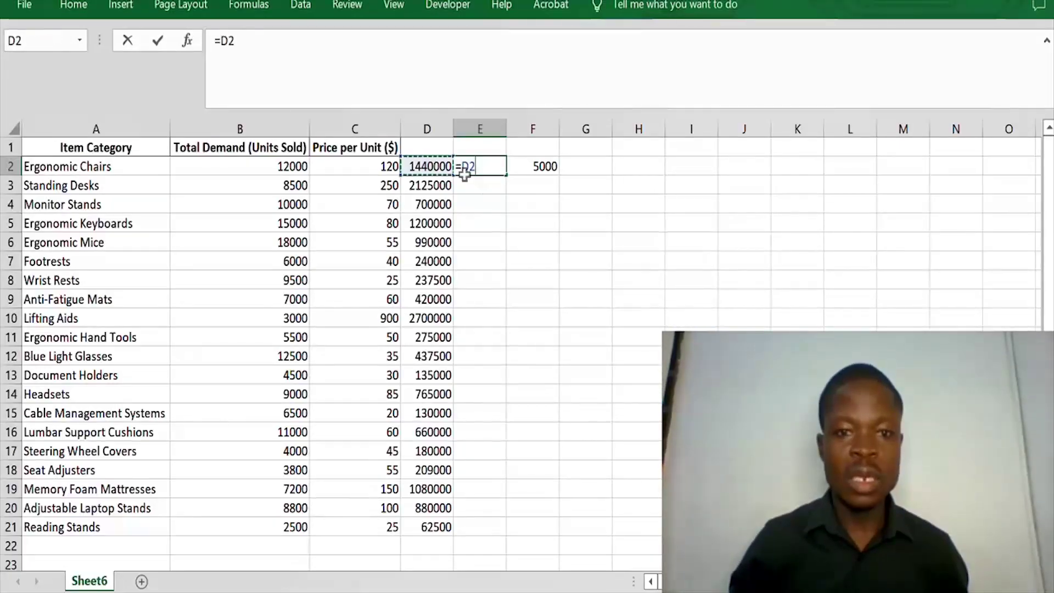
{"action": "type", "text": "+"}
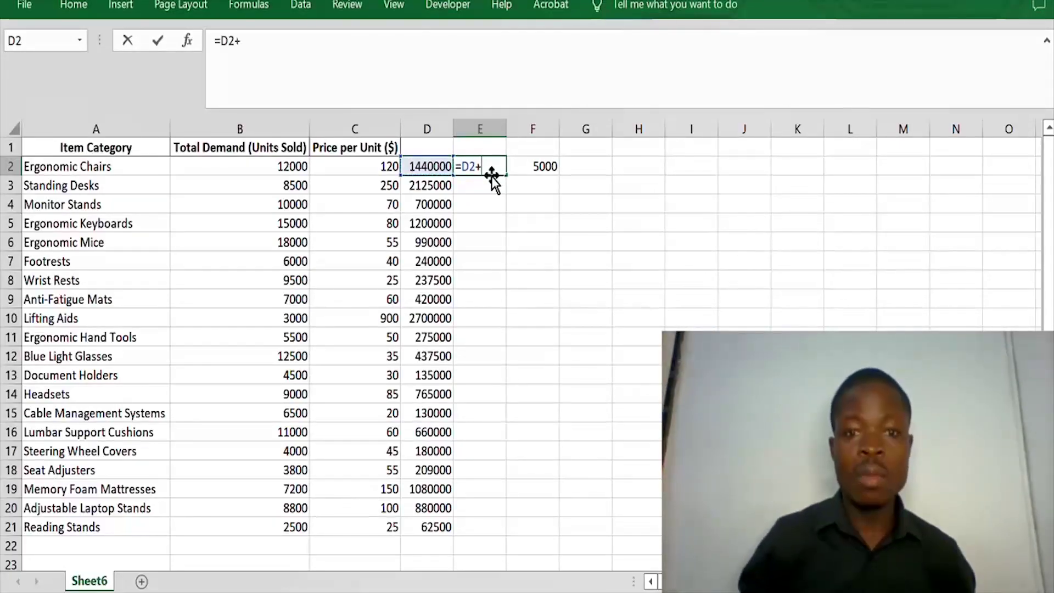
{"action": "left_click", "coordinate": [546, 165]}
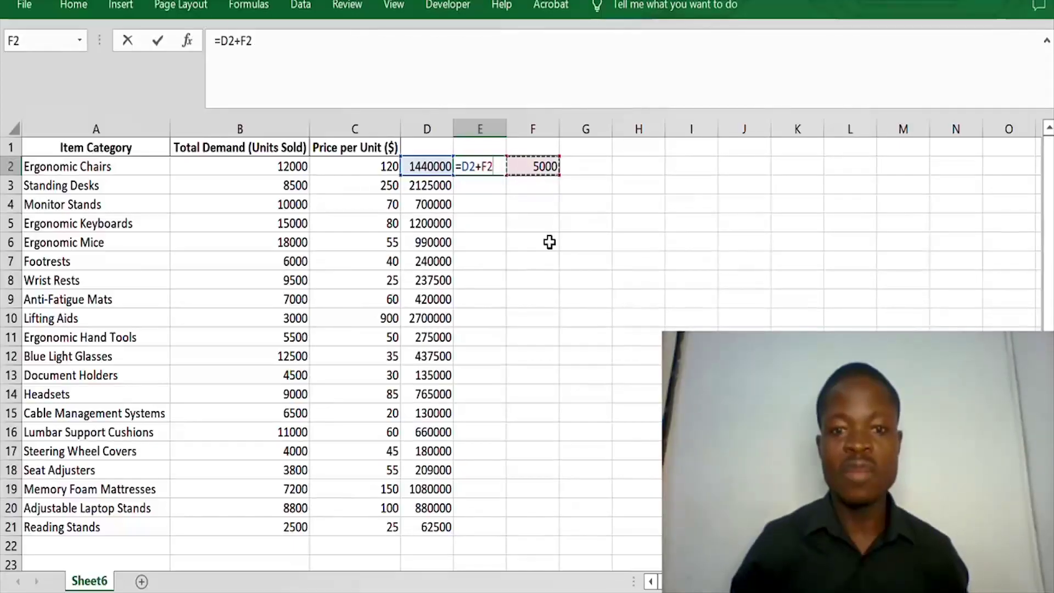
{"action": "key", "text": "Return"}
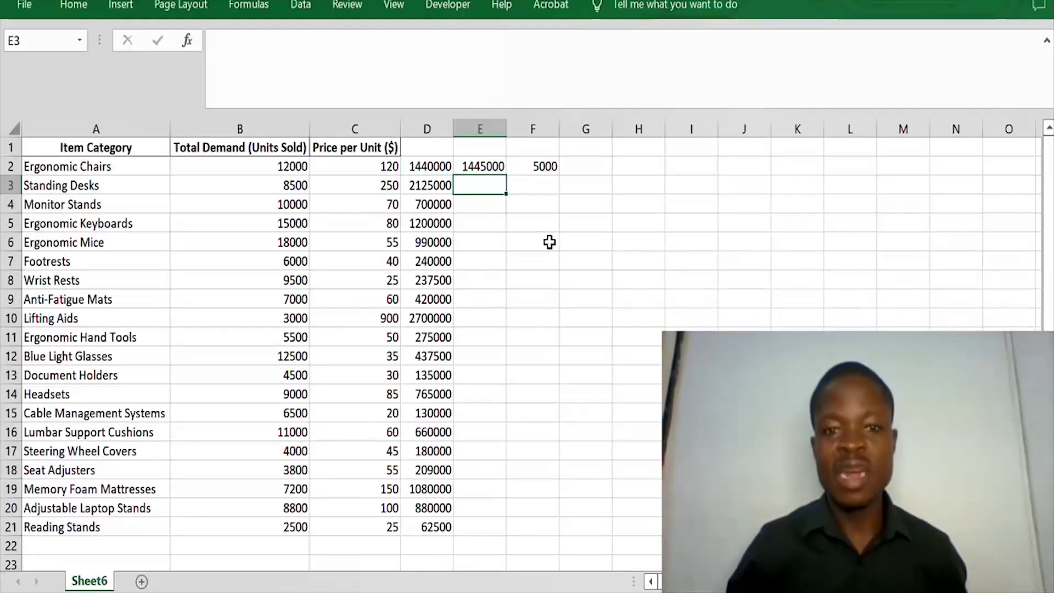
Fill the E2 addition formula with its relative references down to E21
{"action": "left_click", "coordinate": [484, 165]}
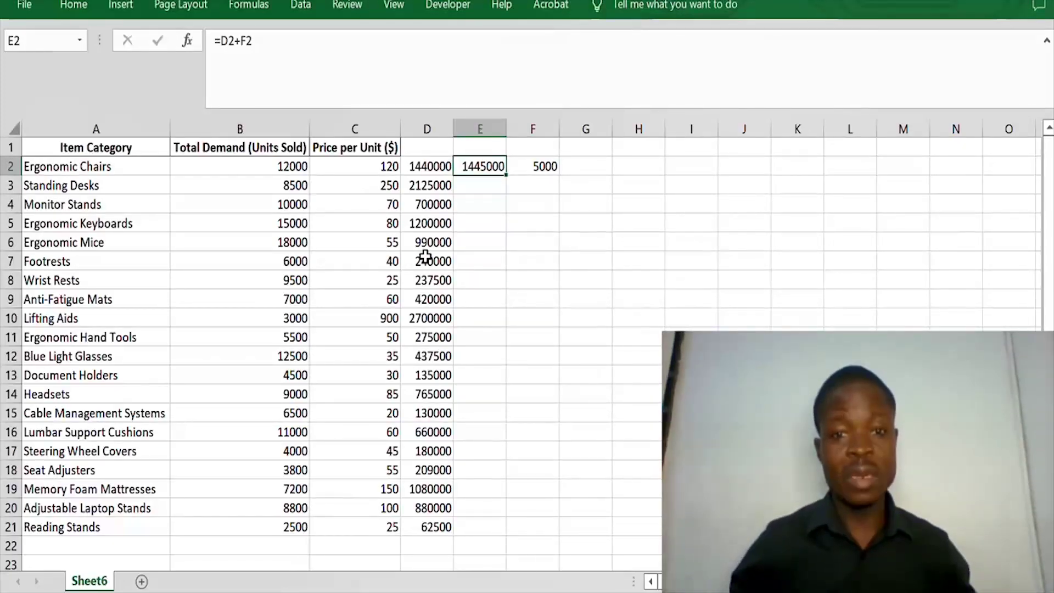
{"action": "double_click", "coordinate": [503, 172]}
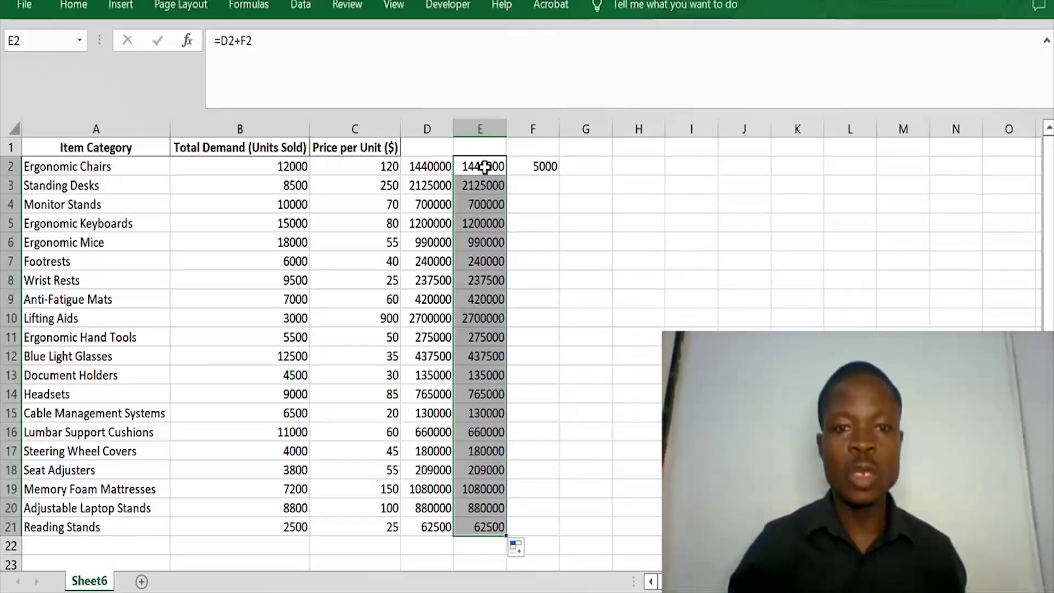
Examine the formulas in E2, E3 and E4 and compare which column F cell each one references
{"action": "left_click", "coordinate": [485, 168]}
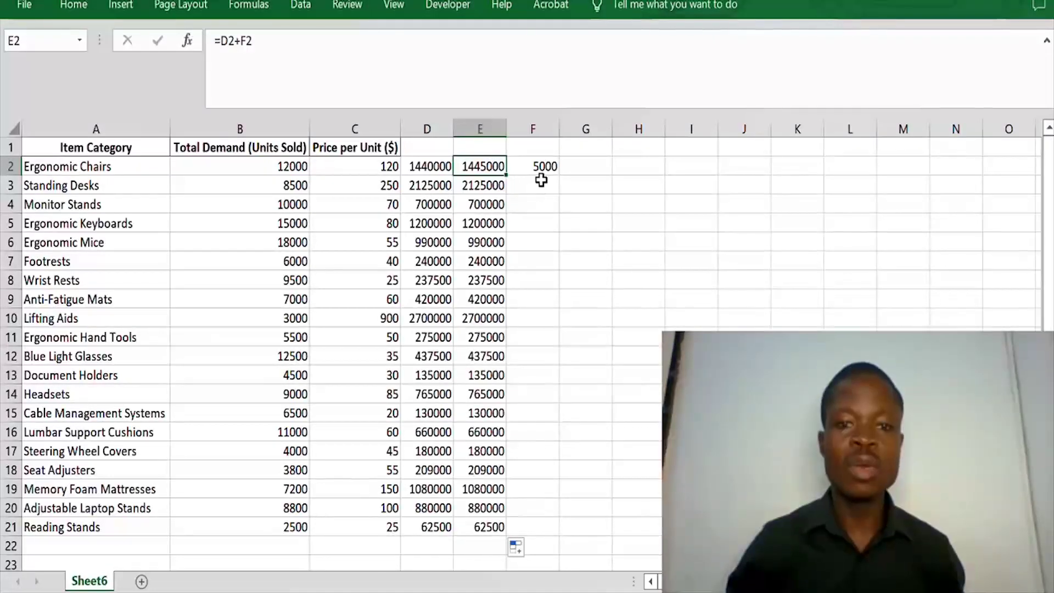
{"action": "left_click", "coordinate": [483, 187]}
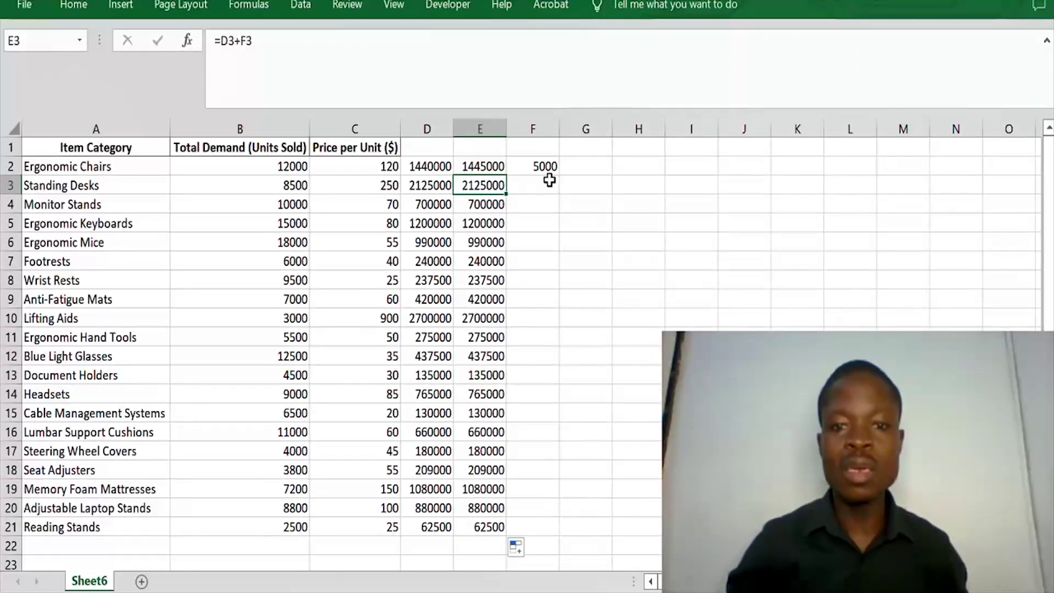
{"action": "left_click", "coordinate": [532, 185]}
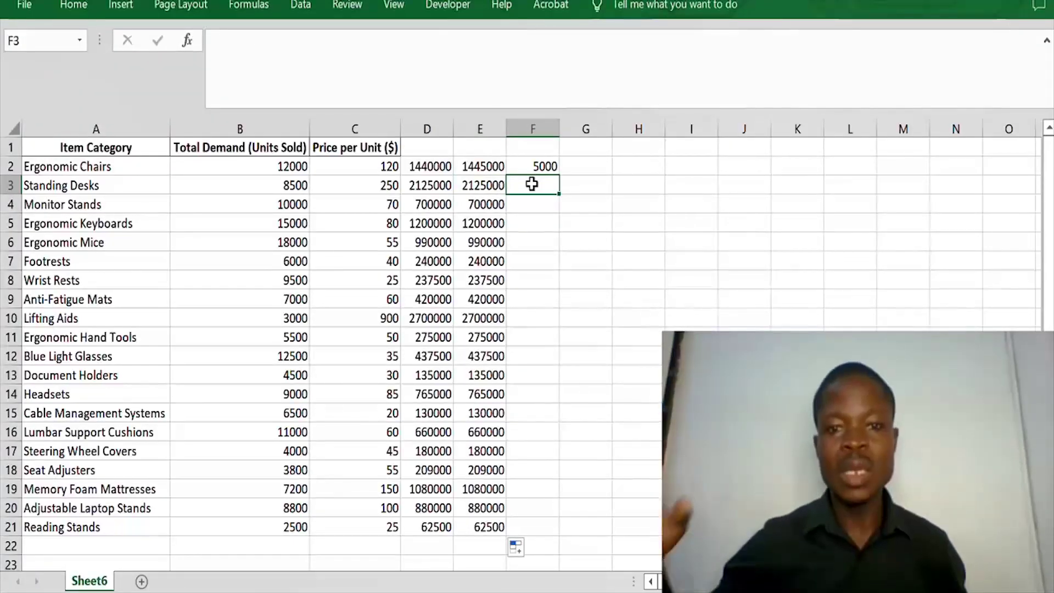
{"action": "left_click", "coordinate": [490, 185]}
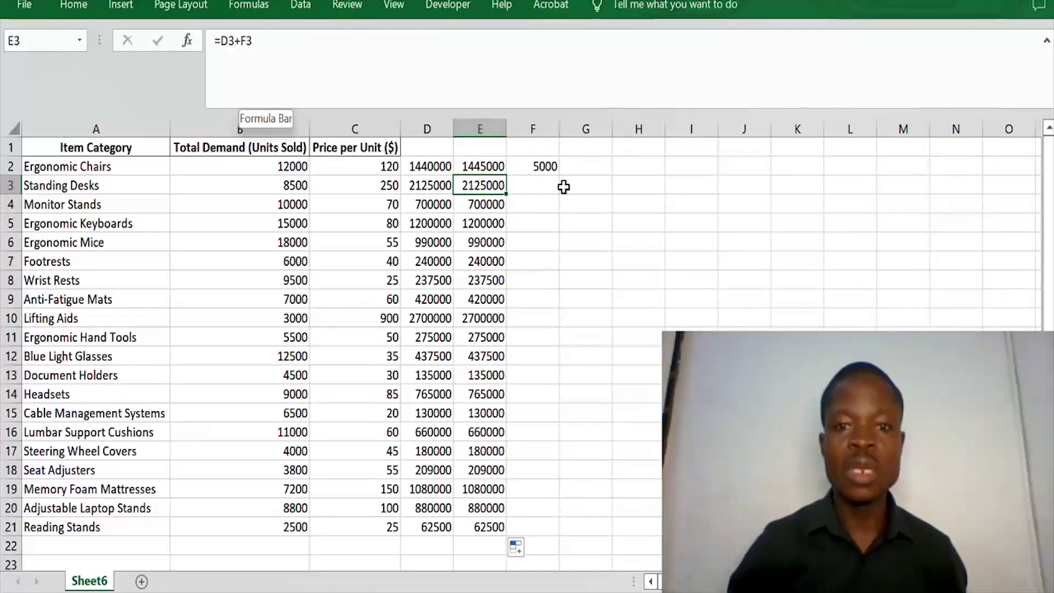
{"action": "left_click", "coordinate": [485, 204]}
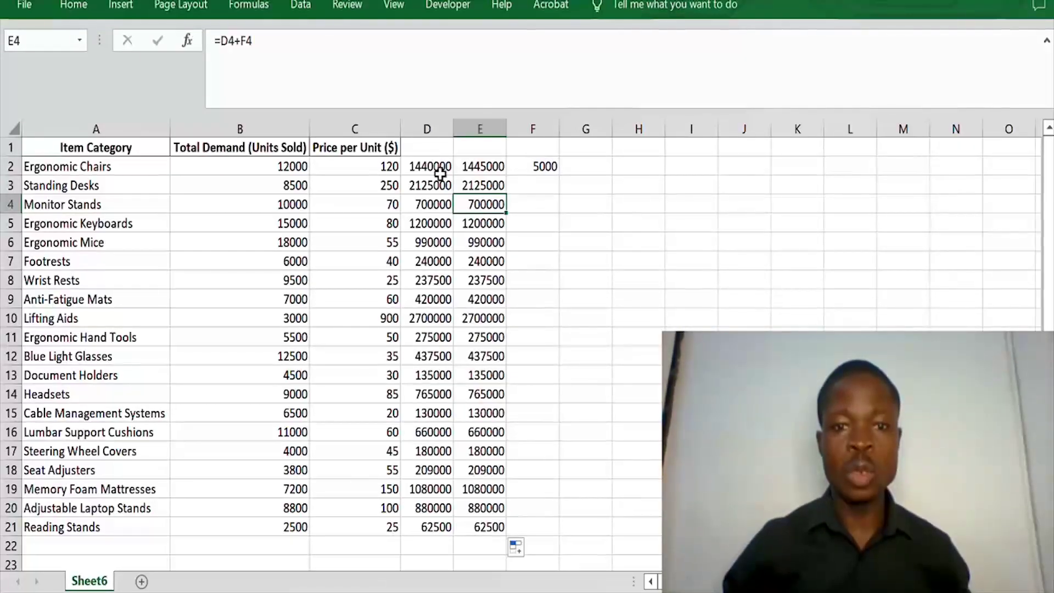
{"action": "left_click", "coordinate": [485, 166]}
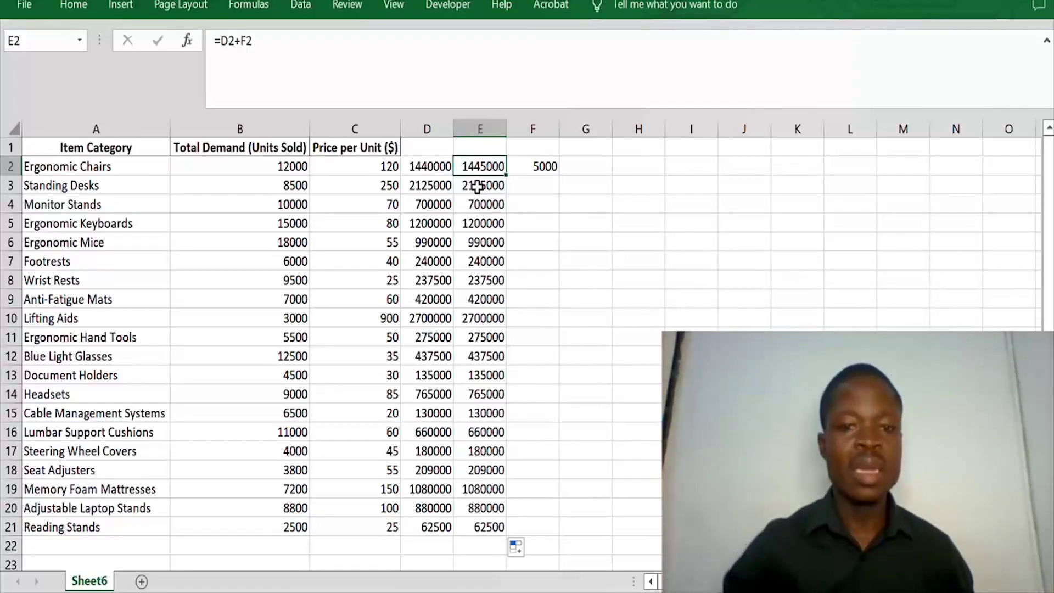
{"action": "left_click", "coordinate": [543, 162]}
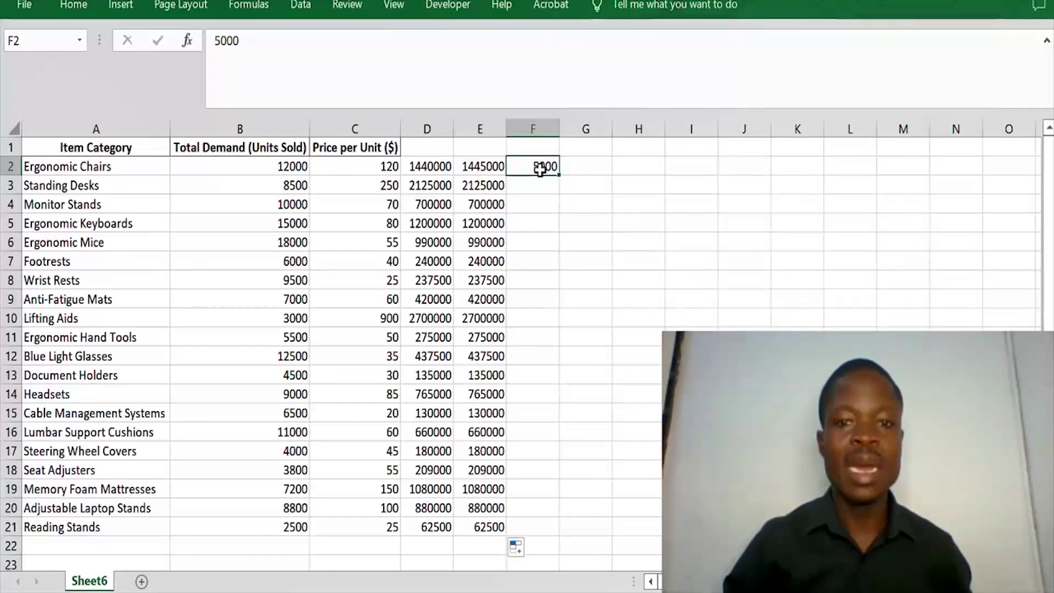
Make the F2 reference in cell E2 absolute so the formula reads =D2+$F$2
{"action": "left_click", "coordinate": [481, 168]}
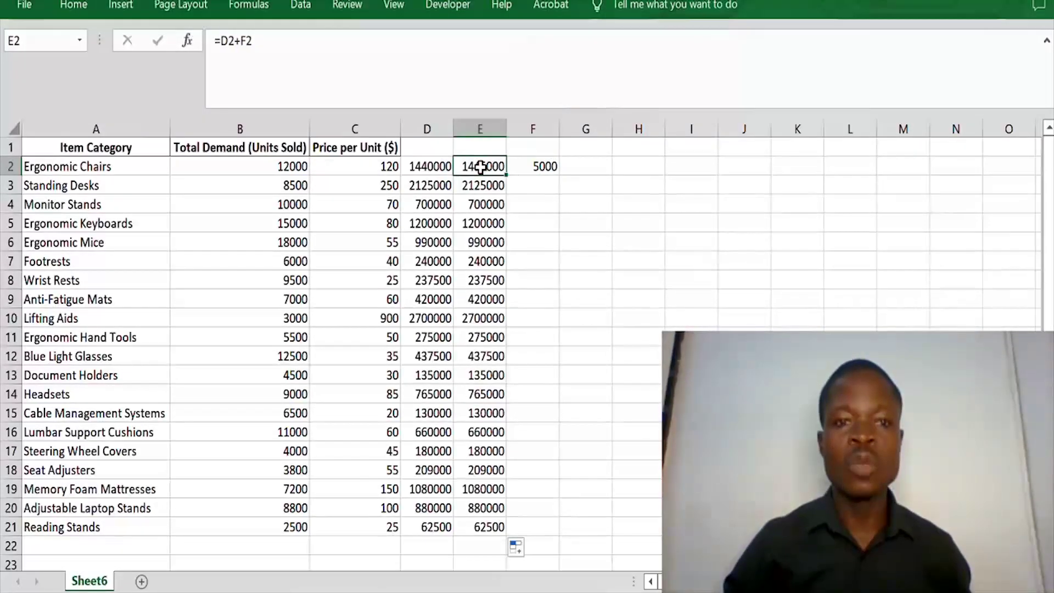
{"action": "double_click", "coordinate": [481, 167]}
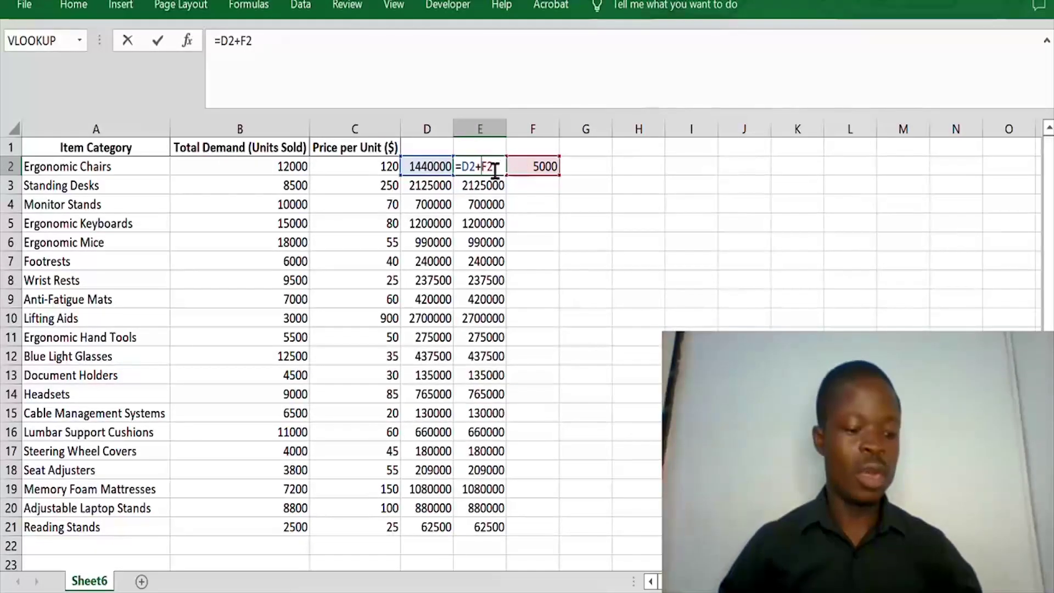
{"action": "key", "text": "F4"}
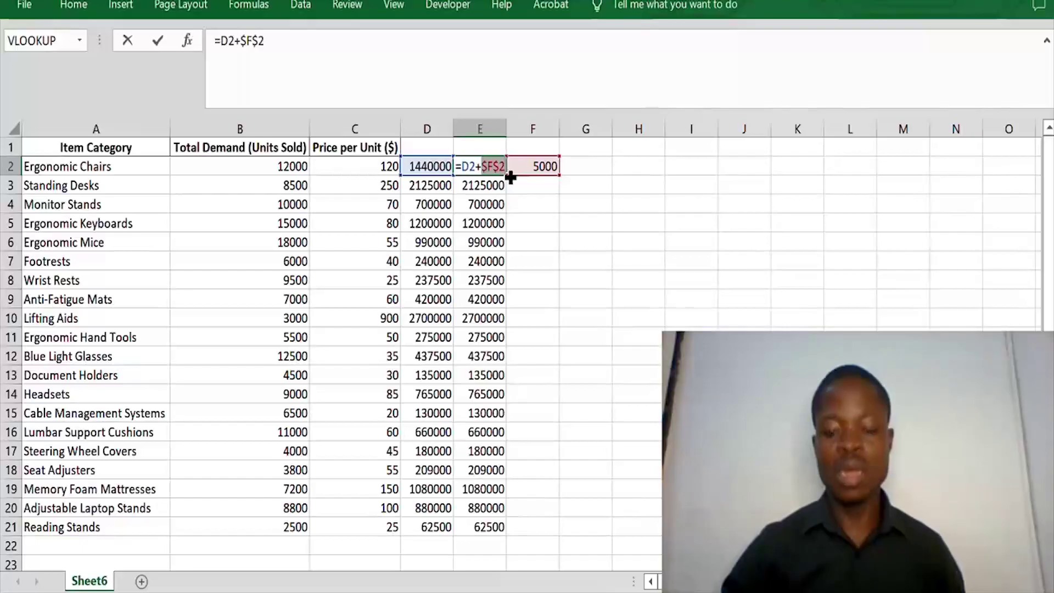
{"action": "key", "text": "Return"}
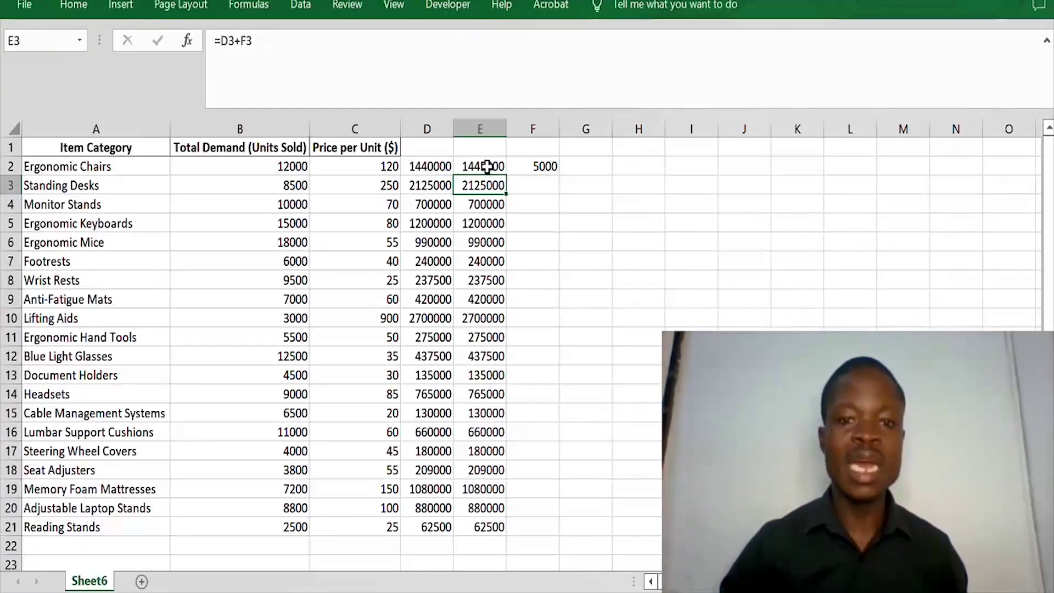
Fill the E2 formula with the absolute reference down to E21 and check the copied formulas in E3 and E4
{"action": "left_click", "coordinate": [488, 167]}
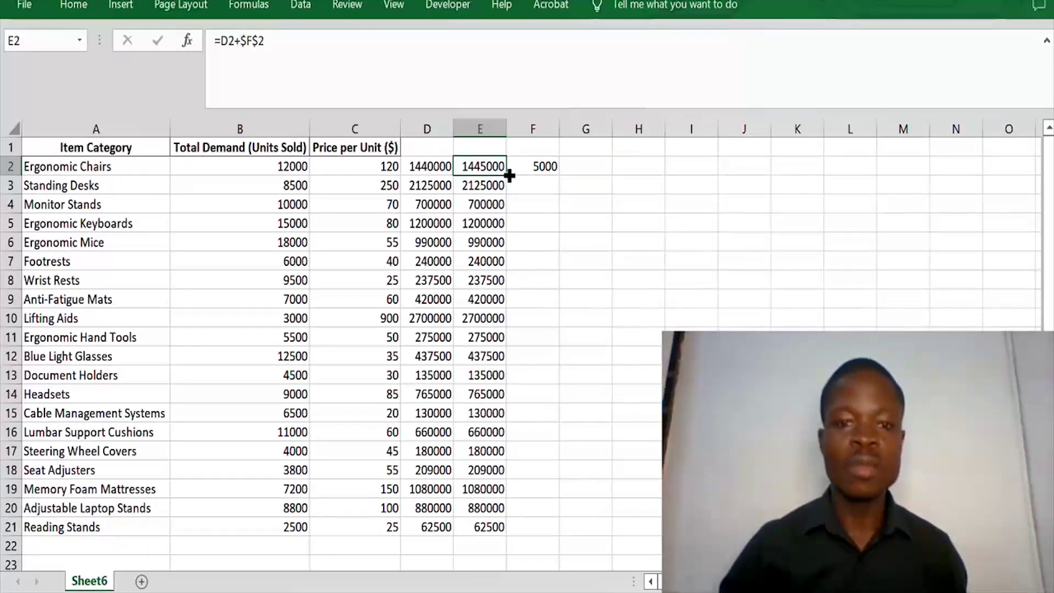
{"action": "double_click", "coordinate": [509, 175]}
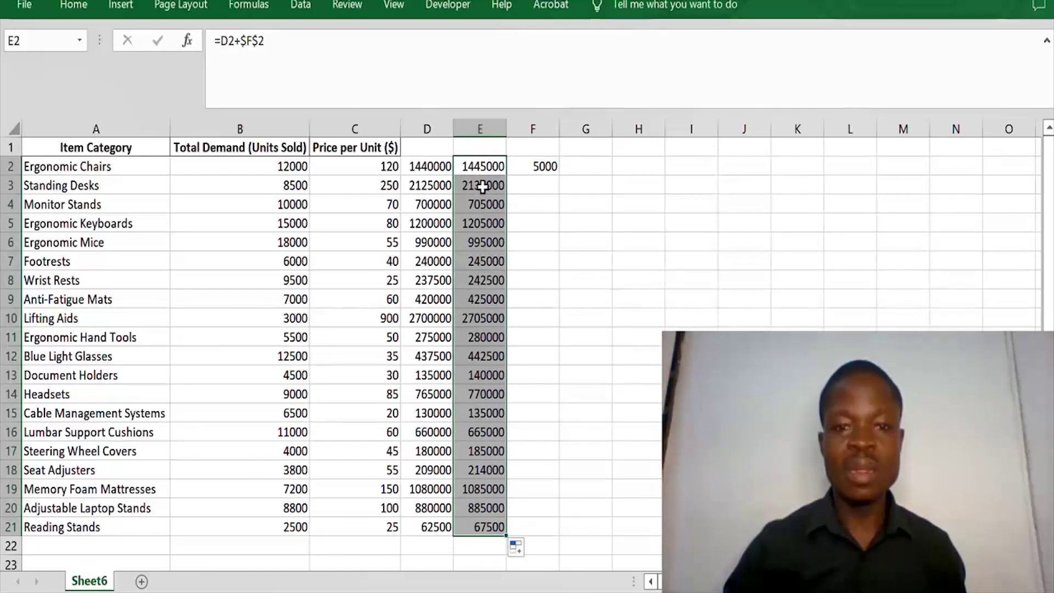
{"action": "left_click", "coordinate": [482, 186]}
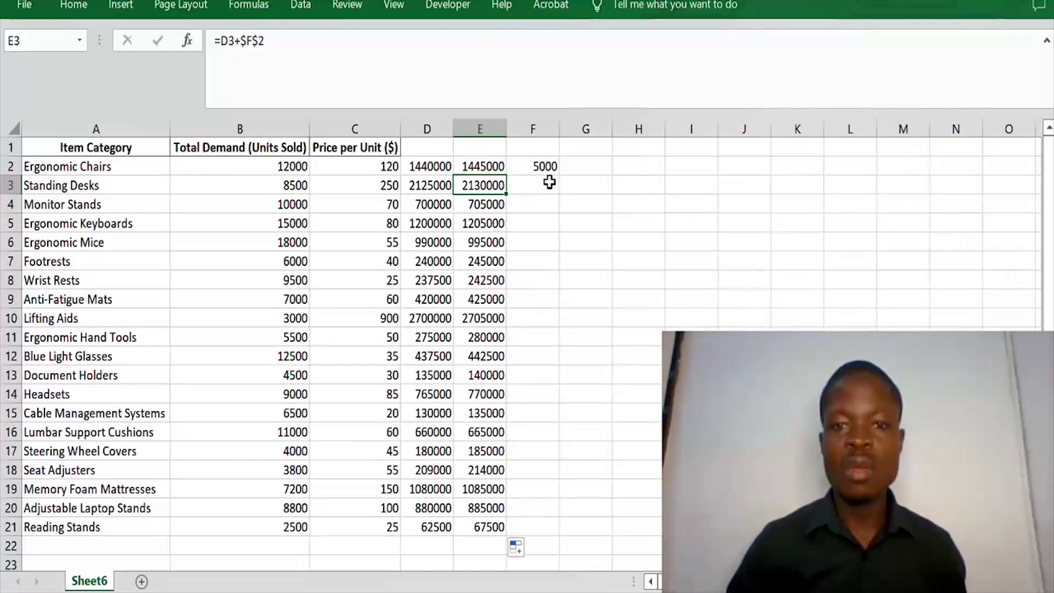
{"action": "left_click", "coordinate": [488, 209]}
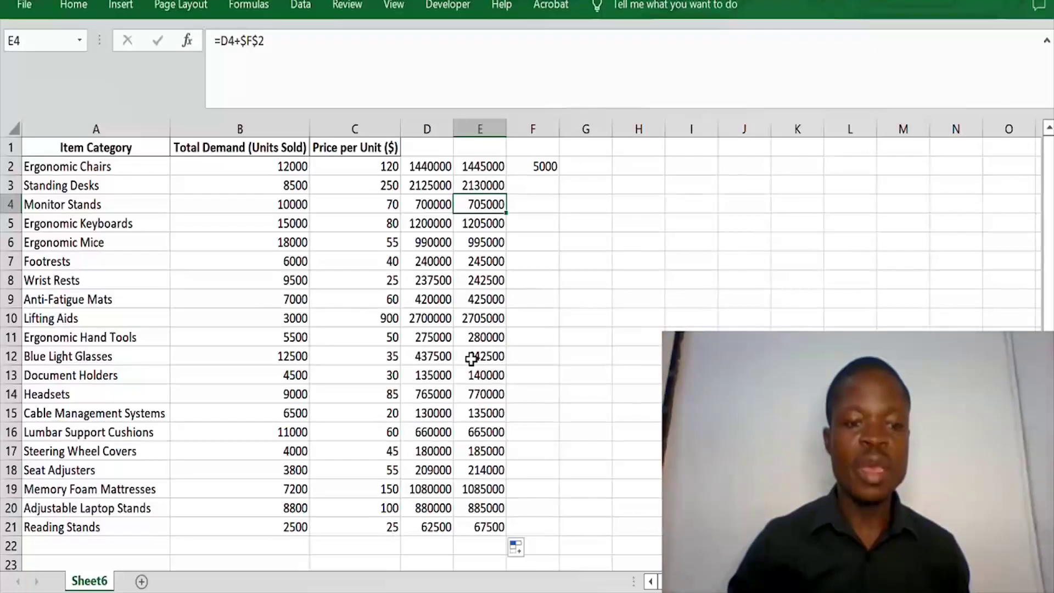
{"action": "scroll", "coordinate": [486, 349], "scroll_direction": "down", "scroll_amount": 1}
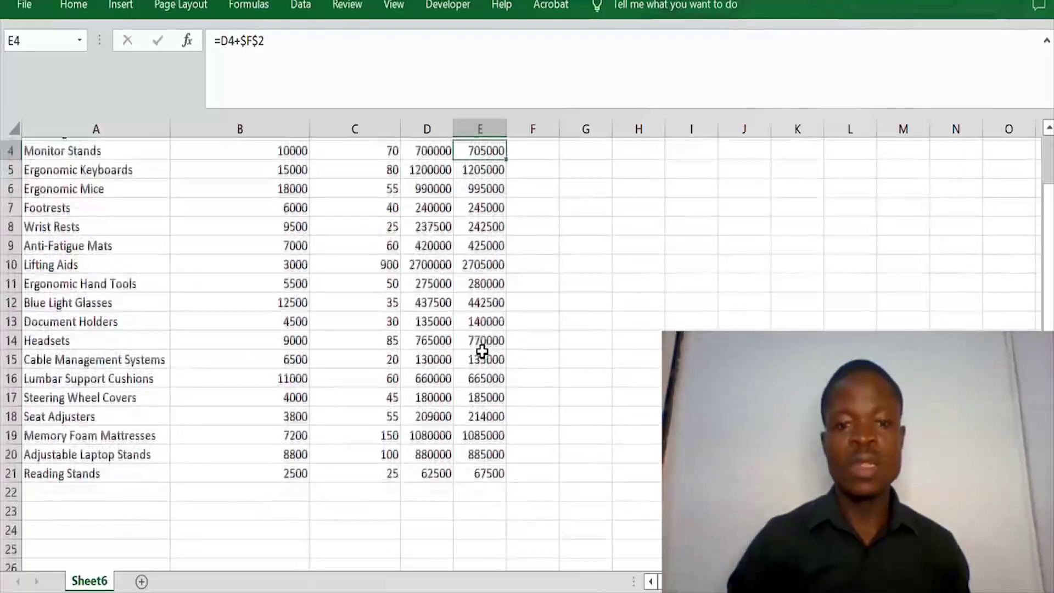